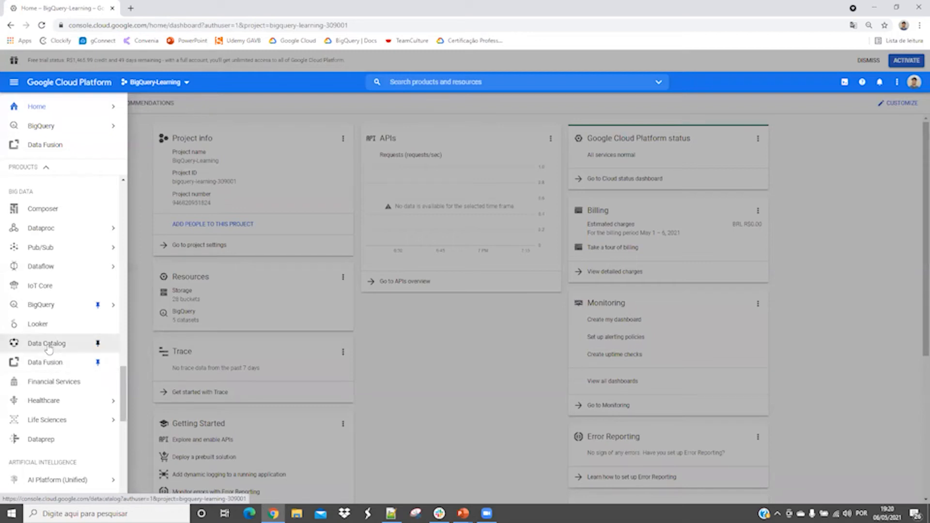
Go to the BigQuery workspace, list the BigQuery-Learning project's datasets and dataset1's tables, and open the workshop dataset.
{"action": "left_click", "coordinate": [43, 306]}
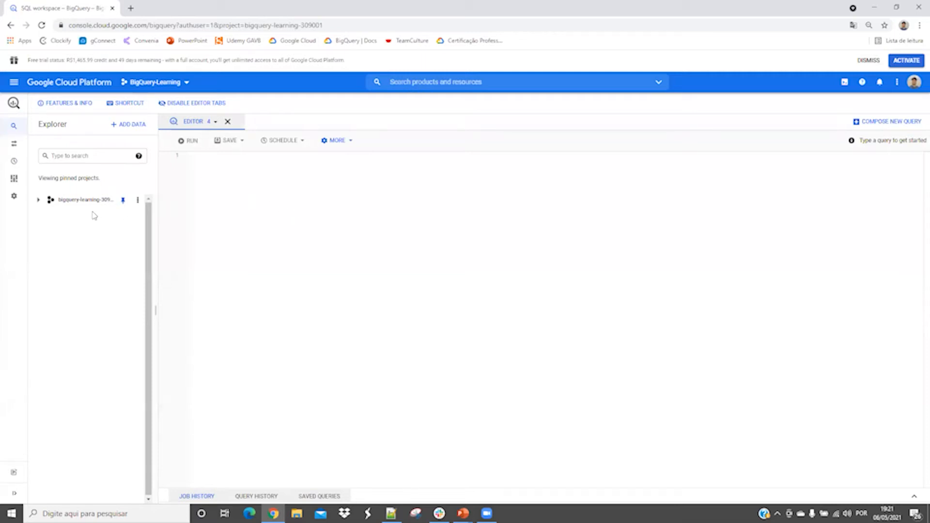
{"action": "left_click", "coordinate": [38, 200]}
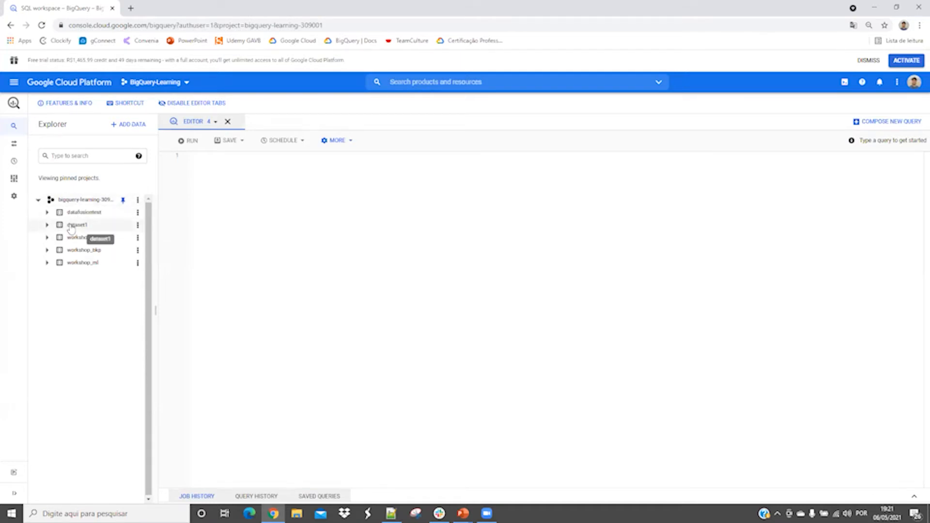
{"action": "left_click", "coordinate": [47, 224]}
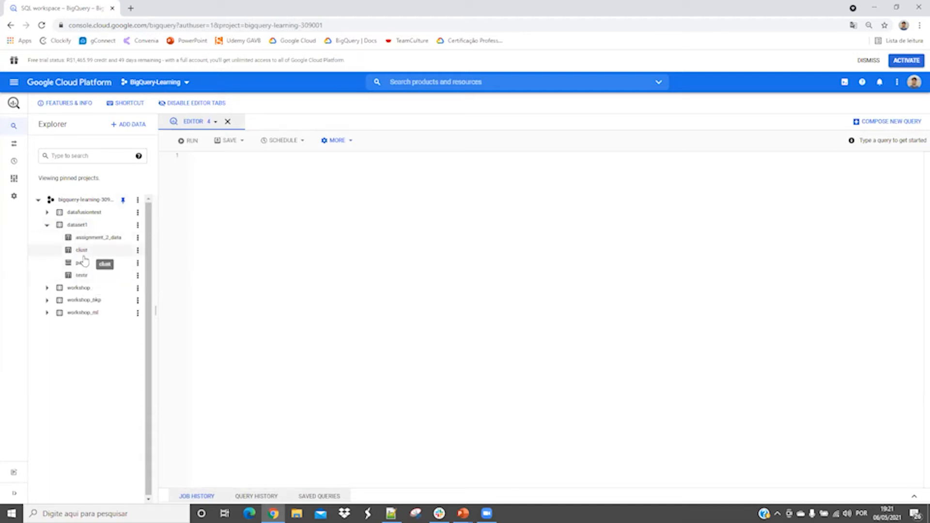
{"action": "left_click", "coordinate": [84, 290]}
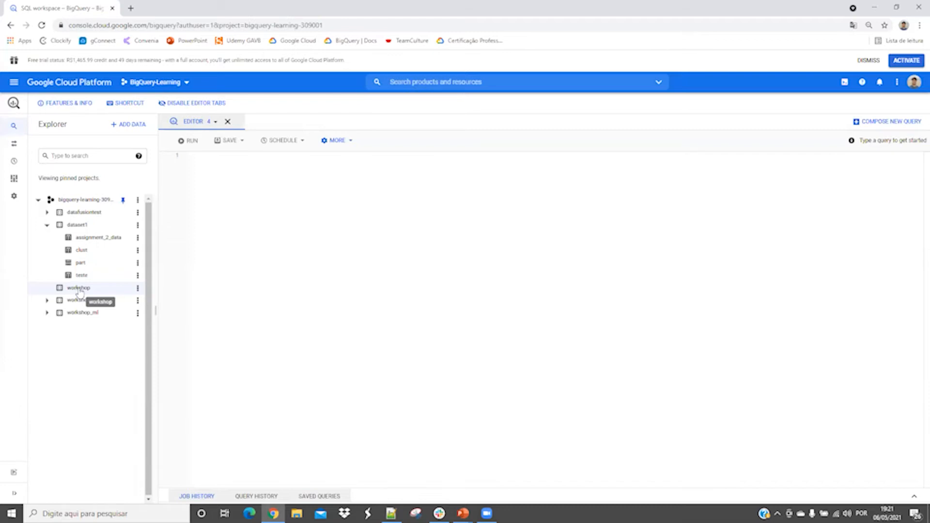
{"action": "left_click", "coordinate": [138, 289]}
{"action": "left_click", "coordinate": [149, 300]}
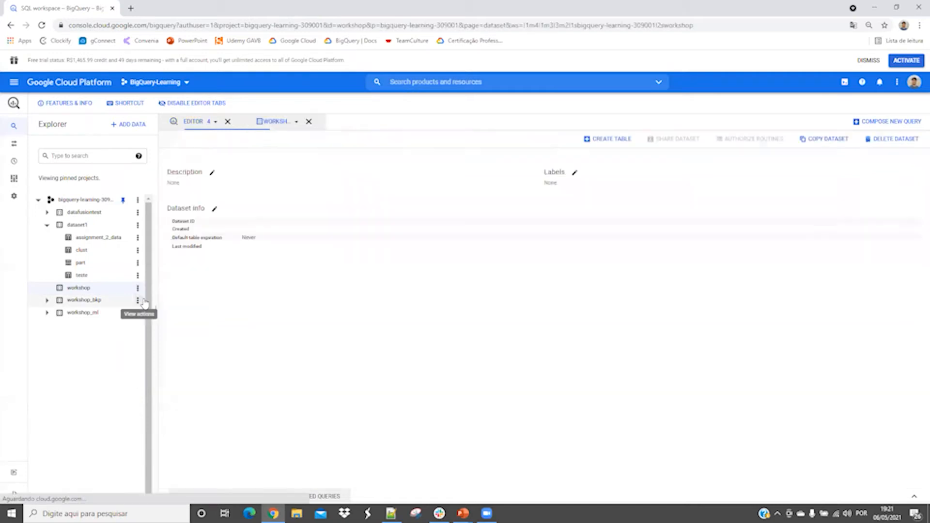
Start a new table in the workshop dataset, with Upload as the source and Funcionarios.csv as the file.
{"action": "left_click", "coordinate": [606, 144]}
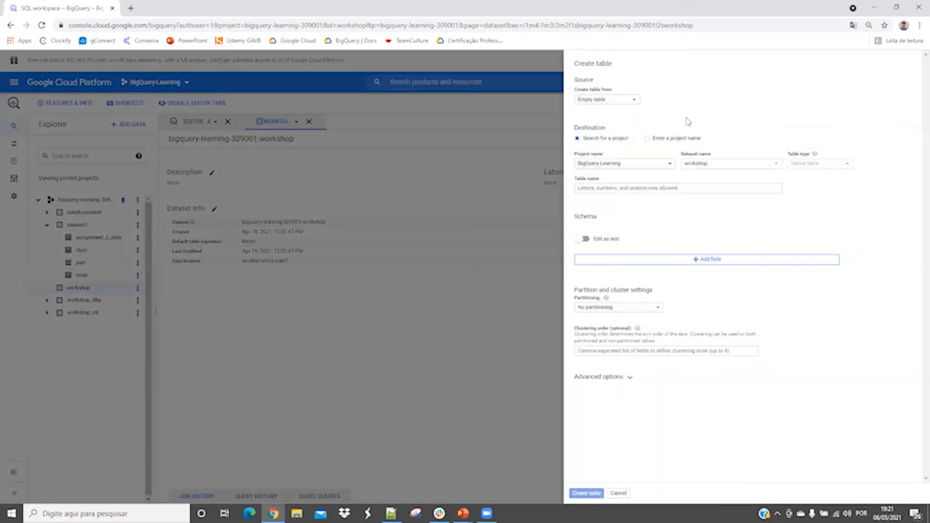
{"action": "left_click", "coordinate": [635, 101]}
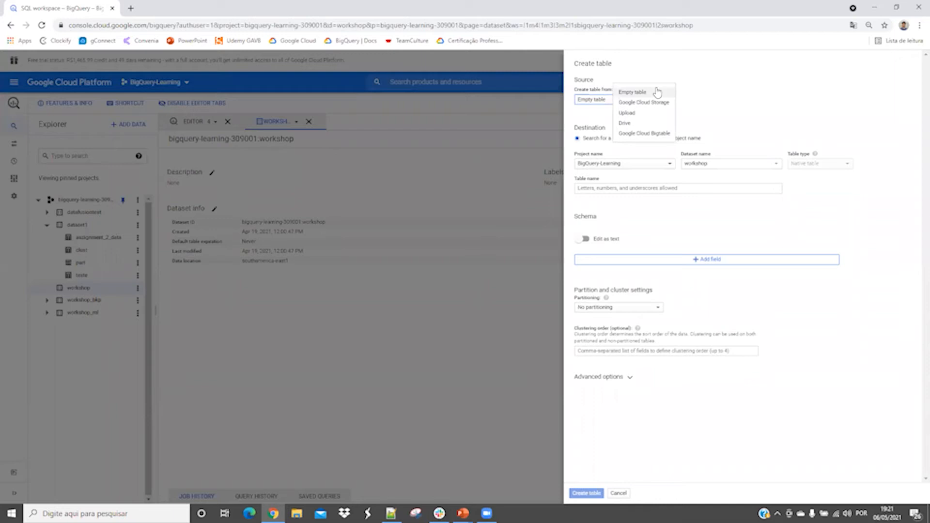
{"action": "left_click", "coordinate": [654, 117]}
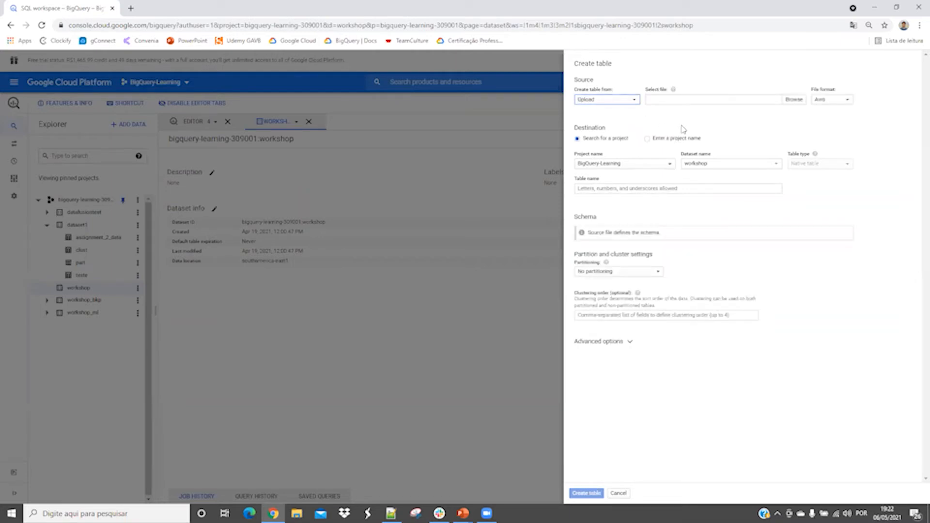
{"action": "left_click", "coordinate": [795, 99]}
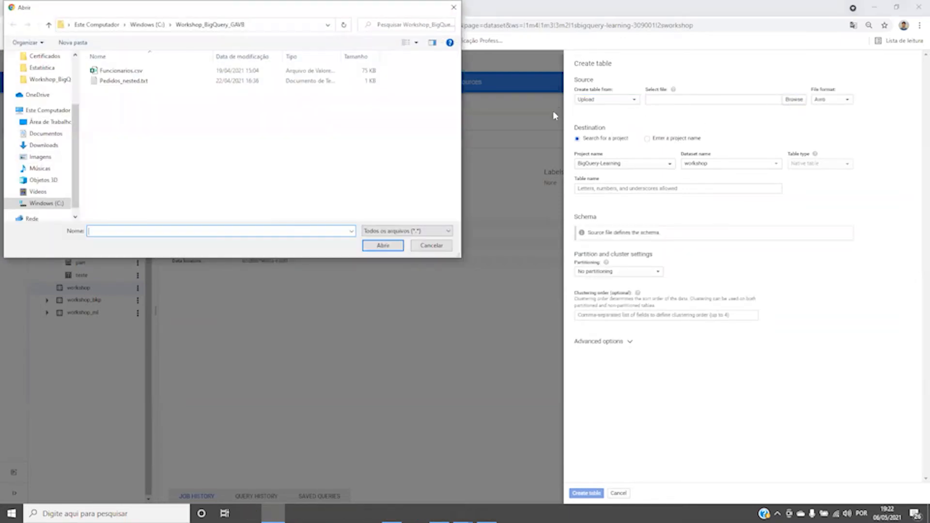
{"action": "left_click", "coordinate": [141, 71]}
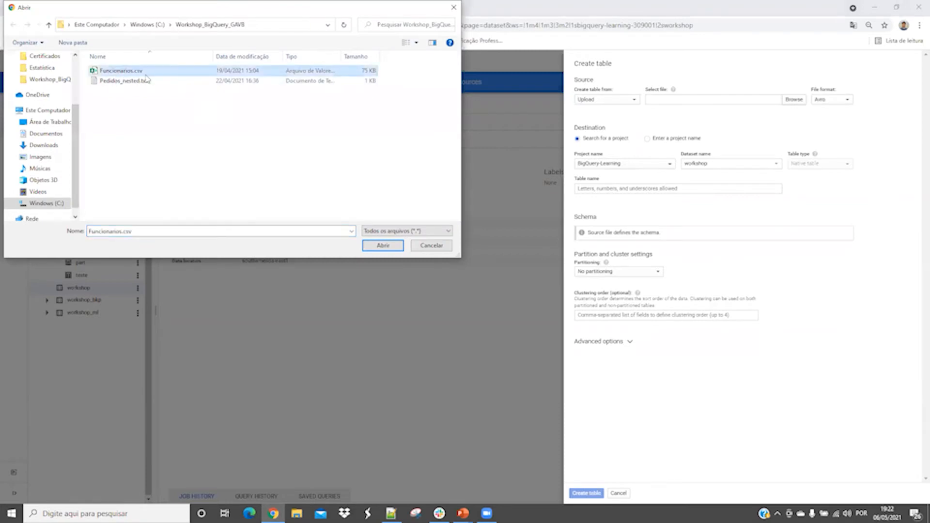
{"action": "left_click", "coordinate": [390, 247]}
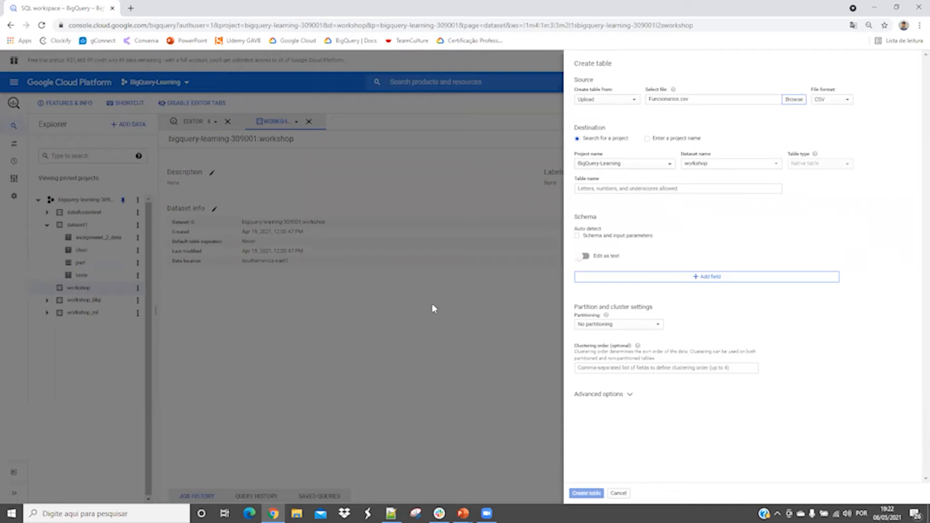
Switch to Notepad++ to examine the columns and delimiter of Funcionarios.csv, and return to the table creation form.
{"action": "key", "text": "alt+Tab"}
{"action": "key", "text": "Tab"}
{"action": "key", "text": "Tab"}
{"action": "key", "text": "Tab"}
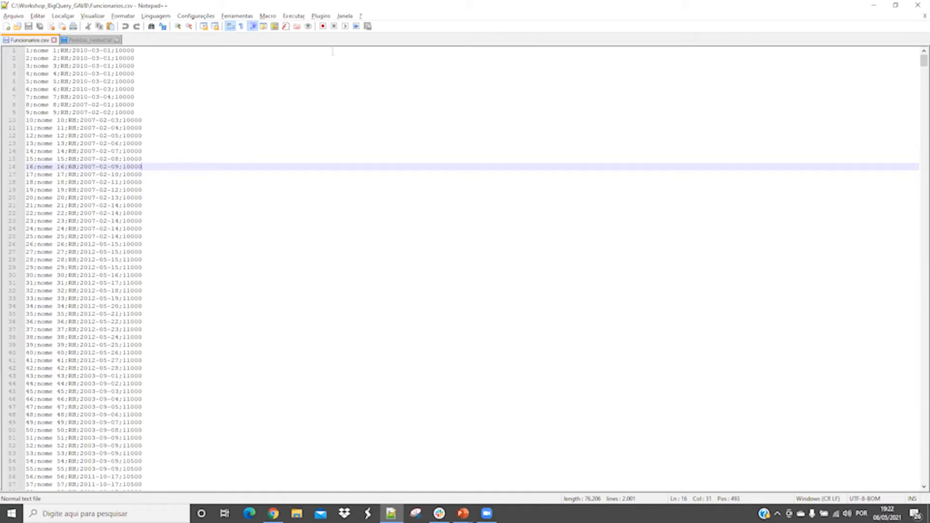
{"action": "left_click", "coordinate": [874, 6]}
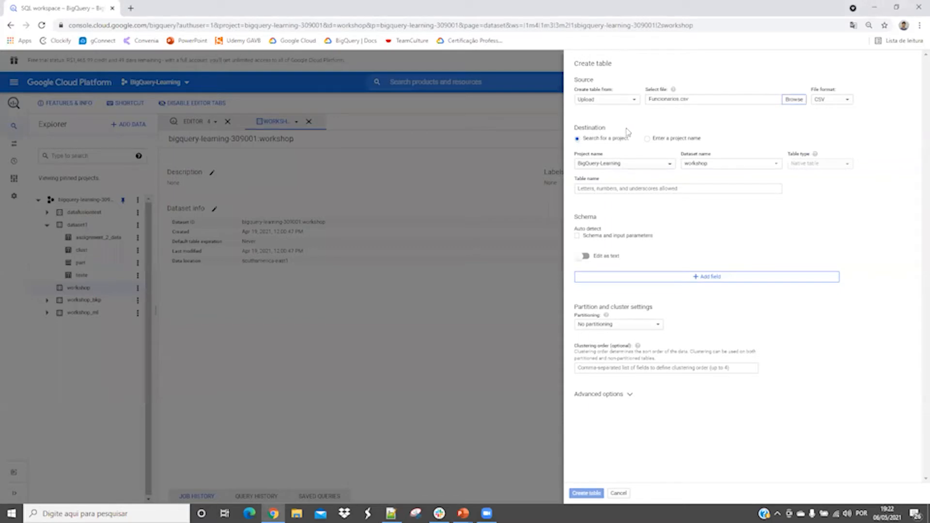
Keep CSV as the file format and workshop as the destination dataset, and name the table funcionarios.
{"action": "left_click", "coordinate": [847, 100]}
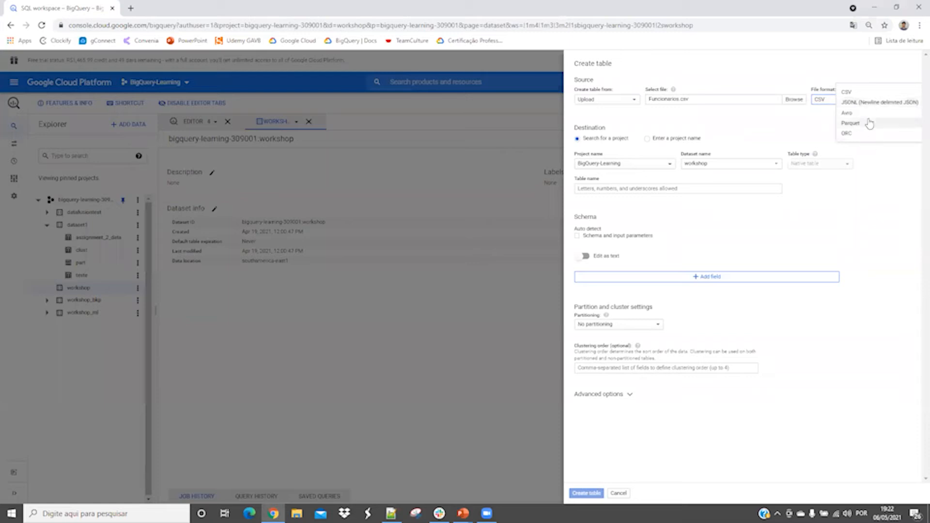
{"action": "left_click", "coordinate": [882, 153]}
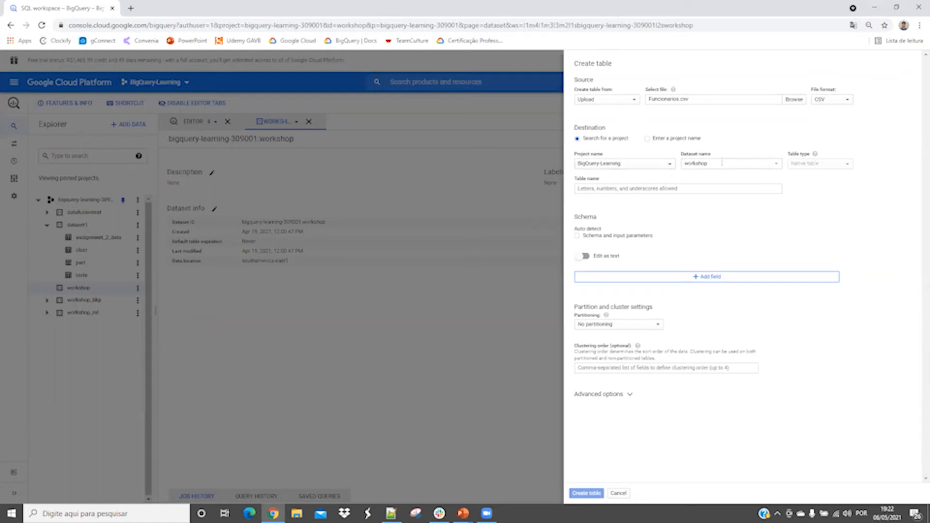
{"action": "left_click", "coordinate": [772, 164]}
{"action": "left_click", "coordinate": [701, 200]}
{"action": "left_click", "coordinate": [598, 188]}
{"action": "type", "text": "funcionarios"}
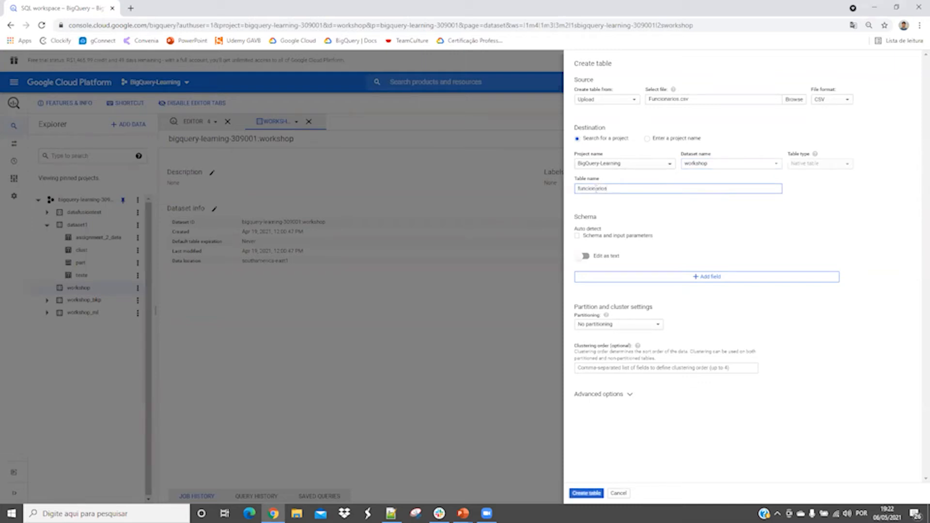
Add the schema fields id of type INTEGER, nome of type STRING and departamento of type STRING.
{"action": "left_click", "coordinate": [642, 279]}
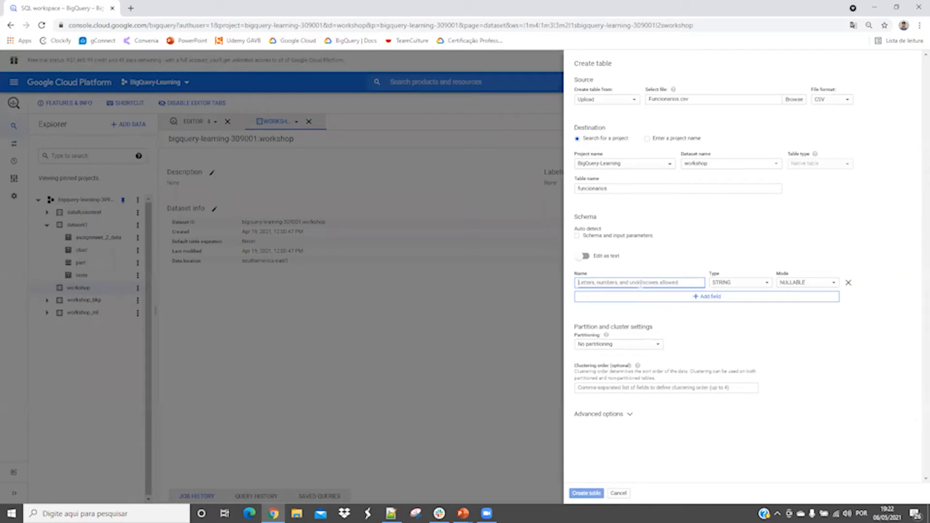
{"action": "type", "text": "id"}
{"action": "left_click", "coordinate": [730, 283]}
{"action": "left_click", "coordinate": [725, 305]}
{"action": "left_click", "coordinate": [648, 297]}
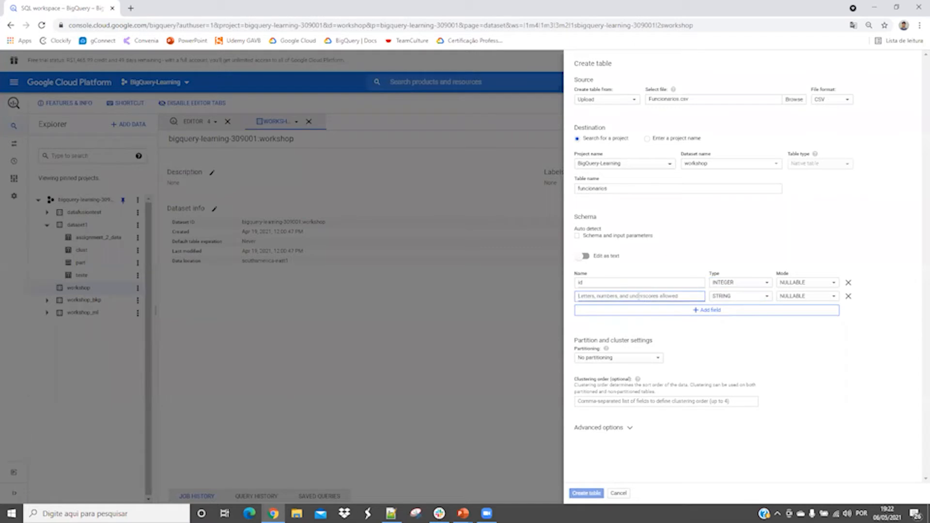
{"action": "type", "text": "nome"}
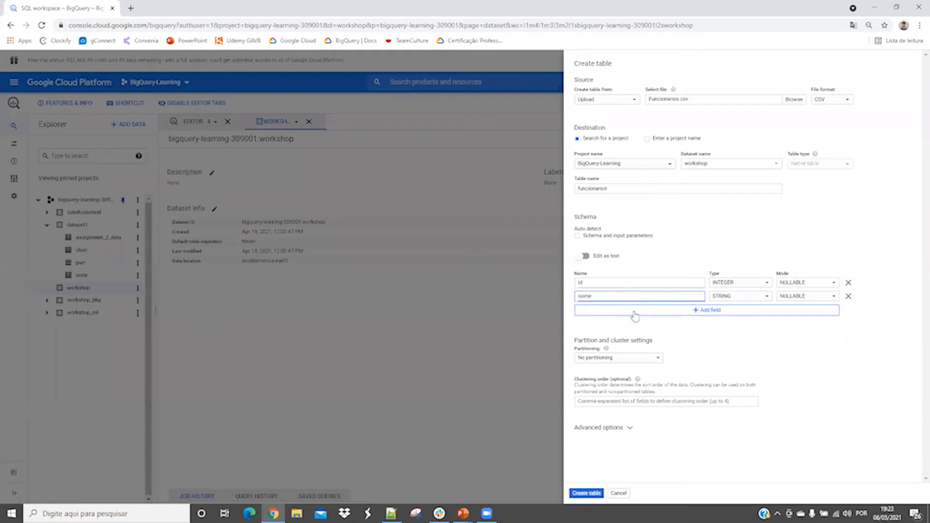
{"action": "left_click", "coordinate": [635, 312]}
{"action": "type", "text": "departamento"}
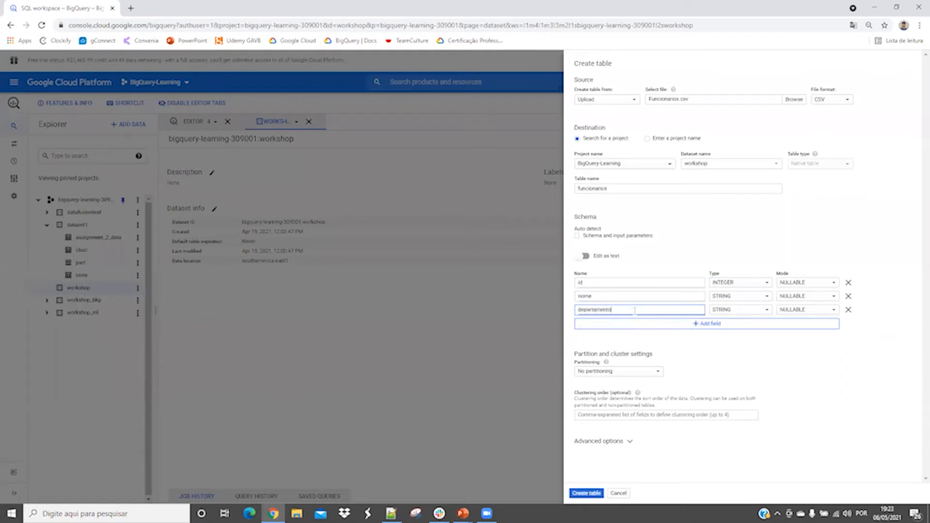
Add the schema fields data of type DATE and salario of type FLOAT.
{"action": "left_click", "coordinate": [615, 324]}
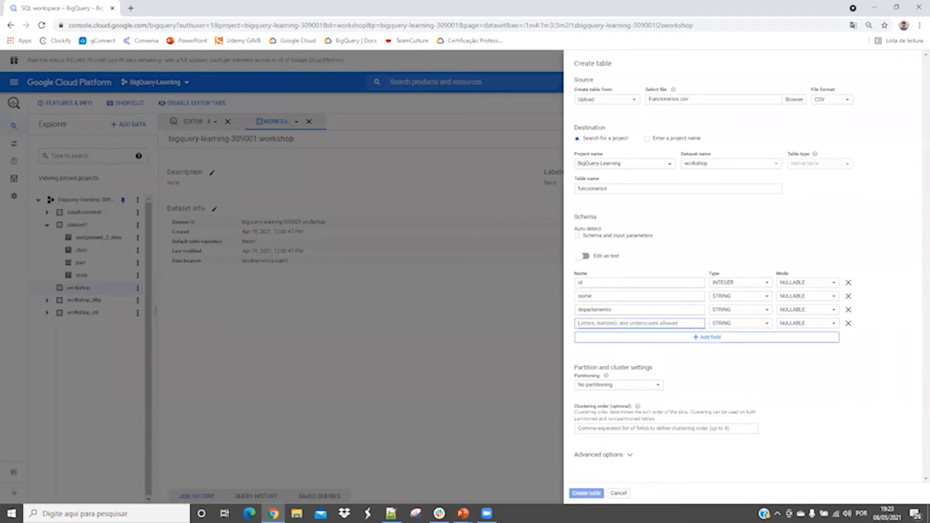
{"action": "type", "text": "data"}
{"action": "left_click", "coordinate": [738, 323]}
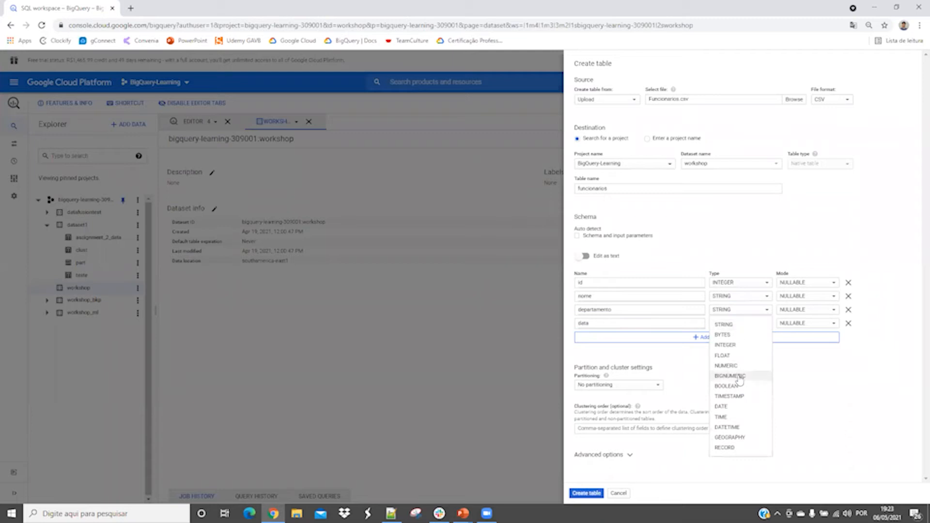
{"action": "left_click", "coordinate": [729, 407]}
{"action": "left_click", "coordinate": [684, 338]}
{"action": "type", "text": "salario"}
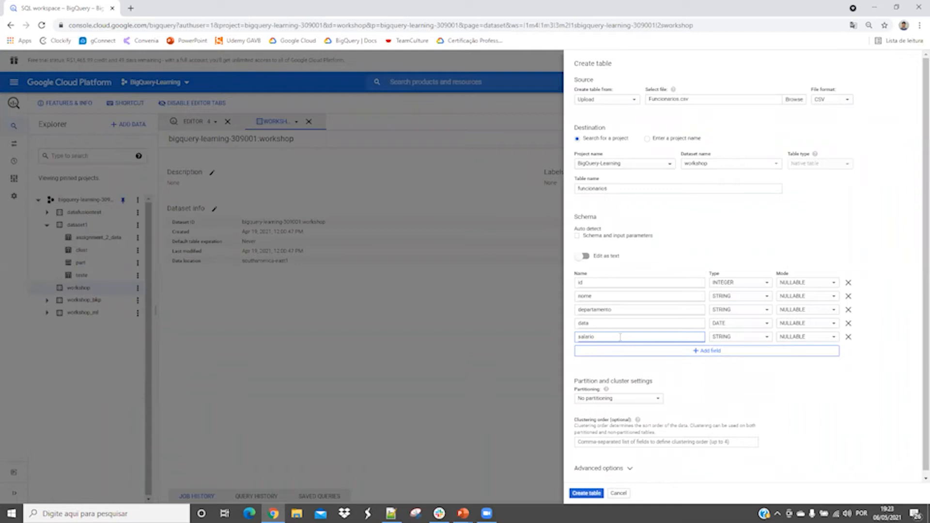
{"action": "left_click", "coordinate": [721, 337]}
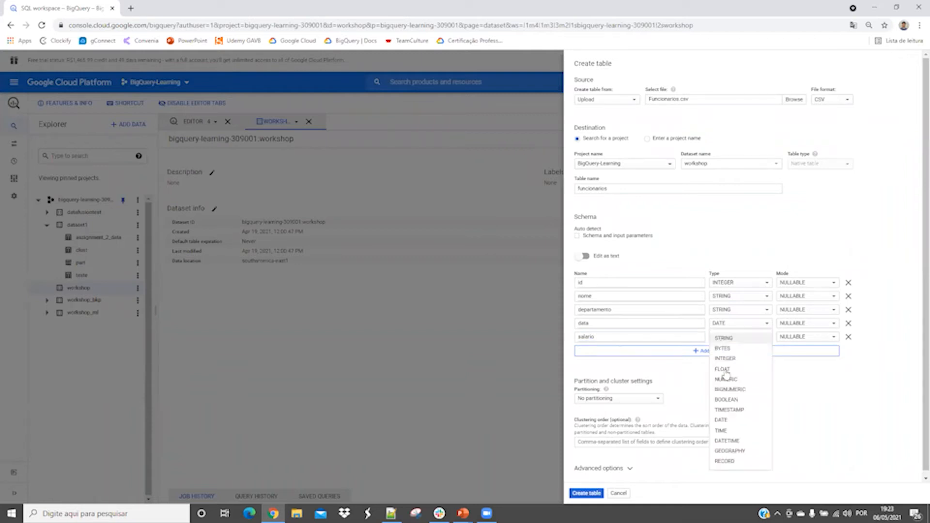
{"action": "left_click", "coordinate": [725, 369]}
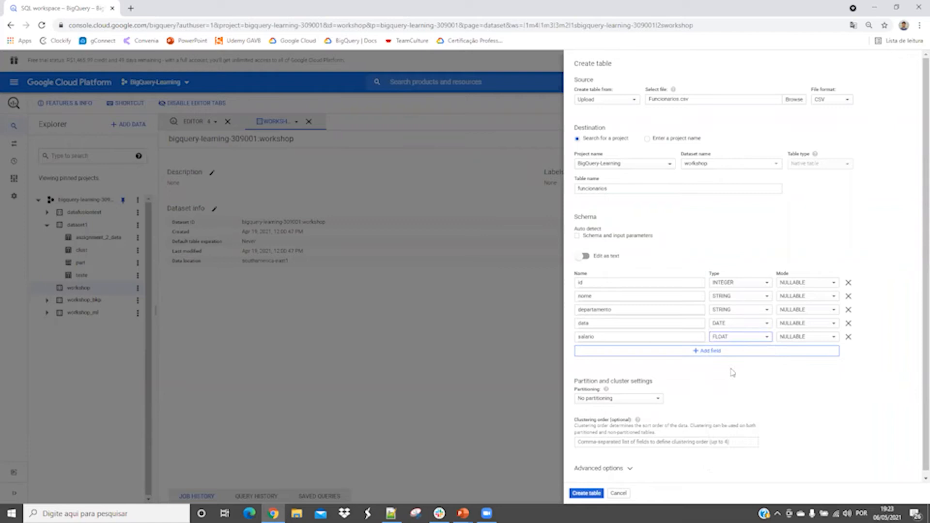
In the advanced options, keep Write if empty, set a custom field delimiter of ";", and create the table.
{"action": "scroll", "coordinate": [918, 339], "scroll_direction": "down", "scroll_amount": 1}
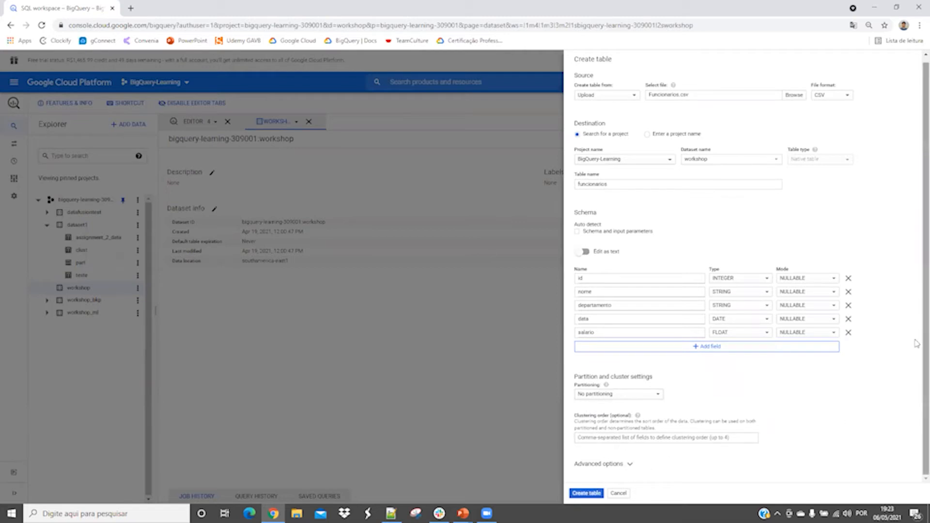
{"action": "left_click", "coordinate": [630, 465]}
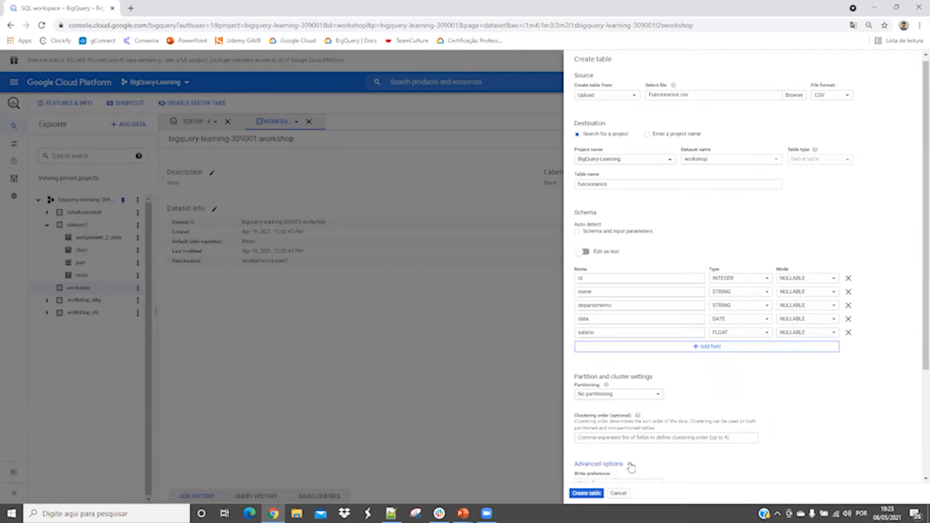
{"action": "scroll", "coordinate": [916, 358], "scroll_direction": "down", "scroll_amount": 3}
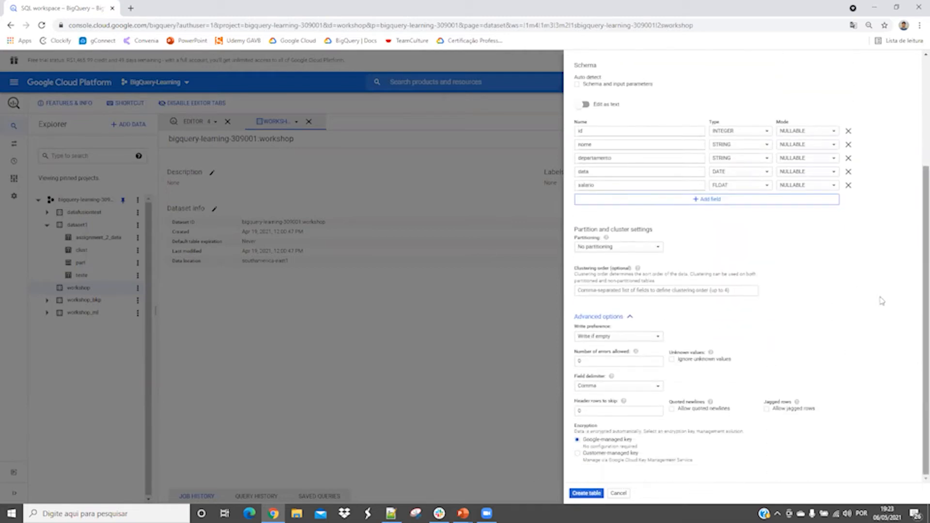
{"action": "left_click", "coordinate": [660, 337]}
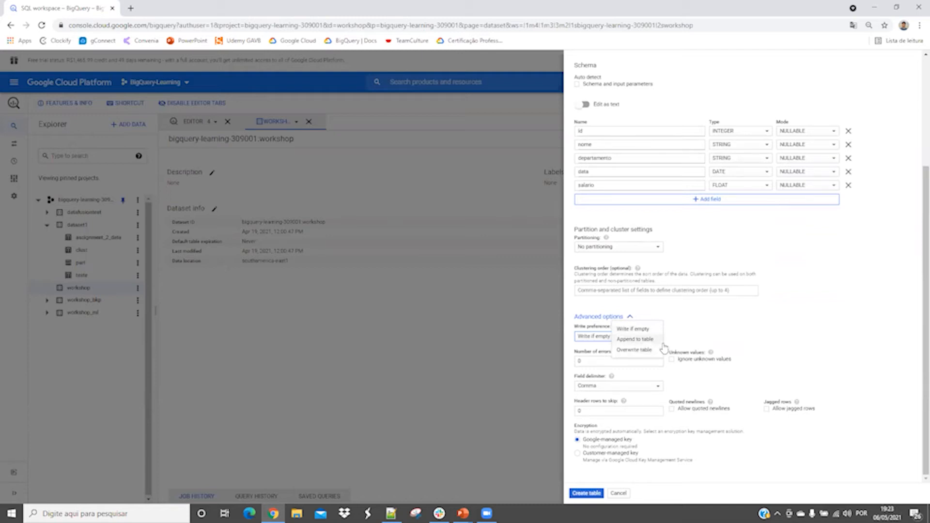
{"action": "left_click", "coordinate": [739, 329]}
{"action": "left_click", "coordinate": [657, 388]}
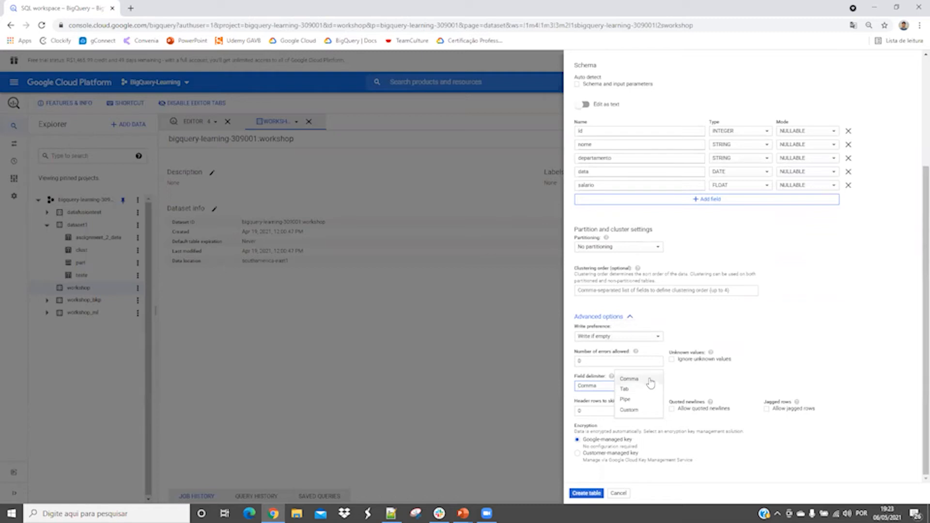
{"action": "left_click", "coordinate": [631, 410]}
{"action": "left_click", "coordinate": [659, 386]}
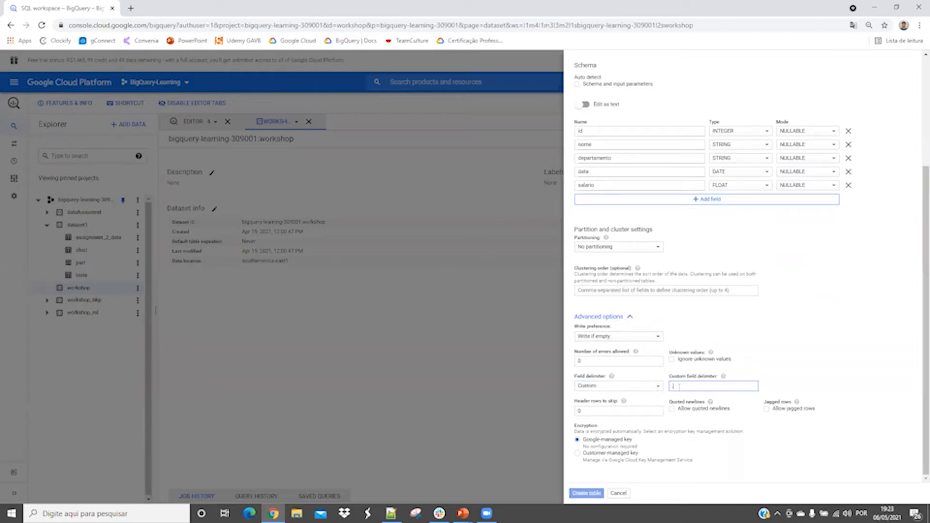
{"action": "type", "text": ";"}
{"action": "left_click", "coordinate": [593, 494]}
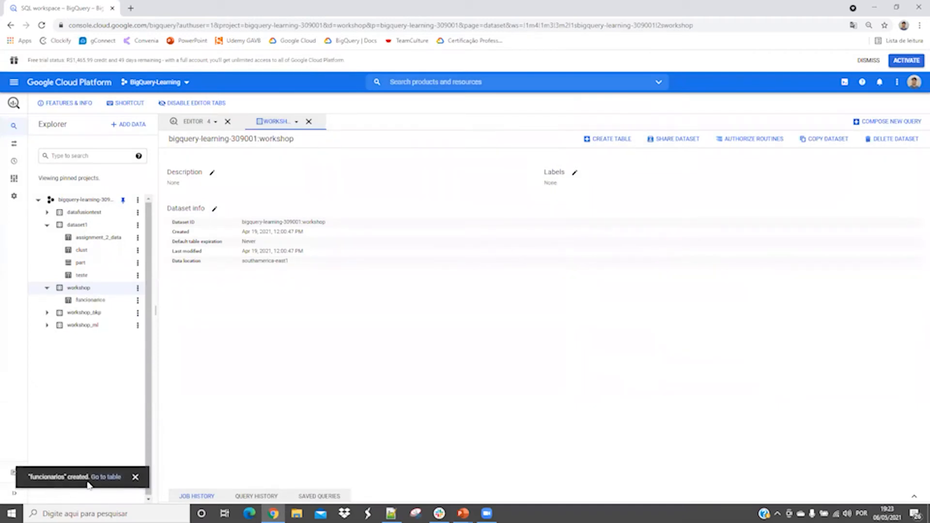
Open the funcionarios table and review its schema, details and data preview.
{"action": "left_click", "coordinate": [91, 300]}
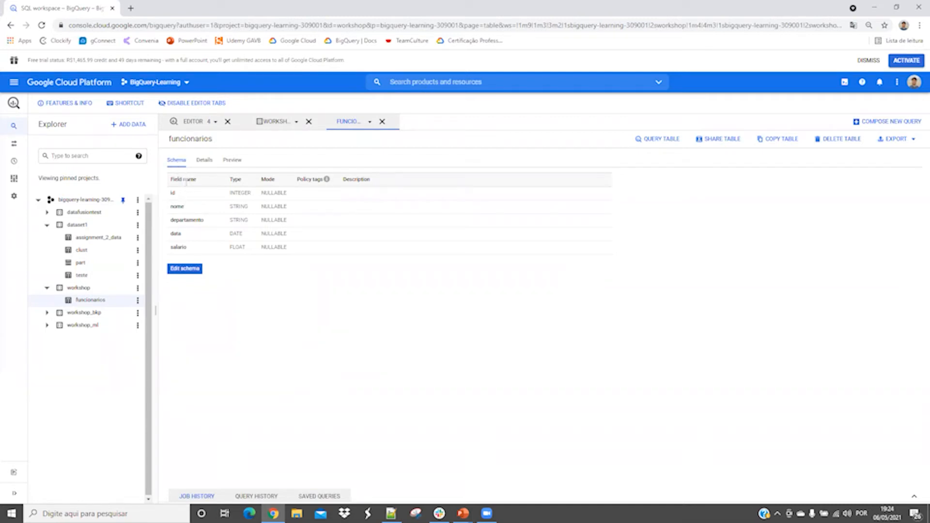
{"action": "left_click", "coordinate": [204, 162]}
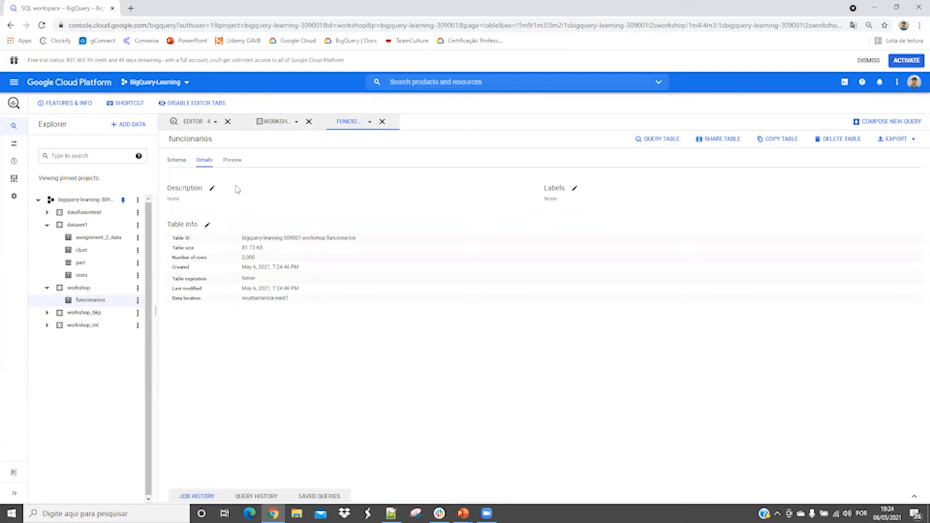
{"action": "left_click", "coordinate": [236, 161]}
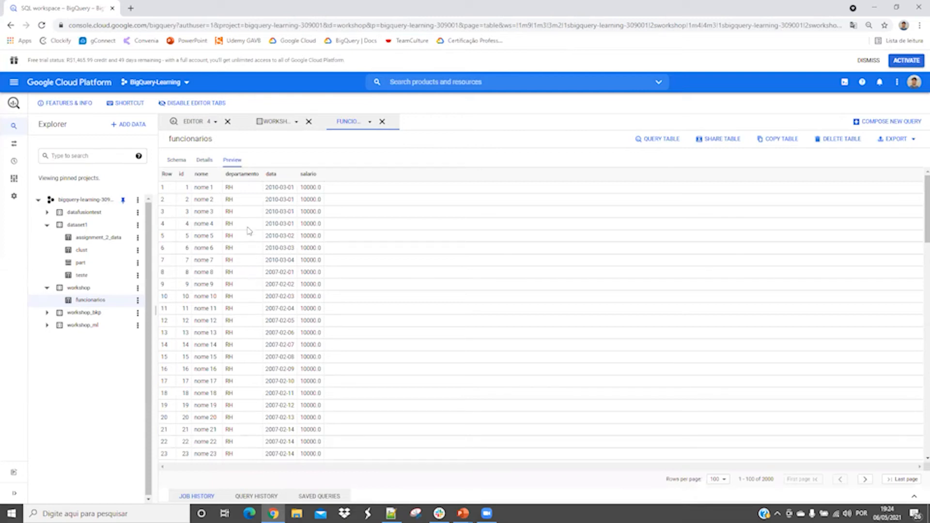
Browse the funcionarios preview rows, and switch to the PowerPoint slide show to show the "SQL Padrão ANSI" slide.
{"action": "scroll", "coordinate": [249, 232], "scroll_direction": "down", "scroll_amount": 2}
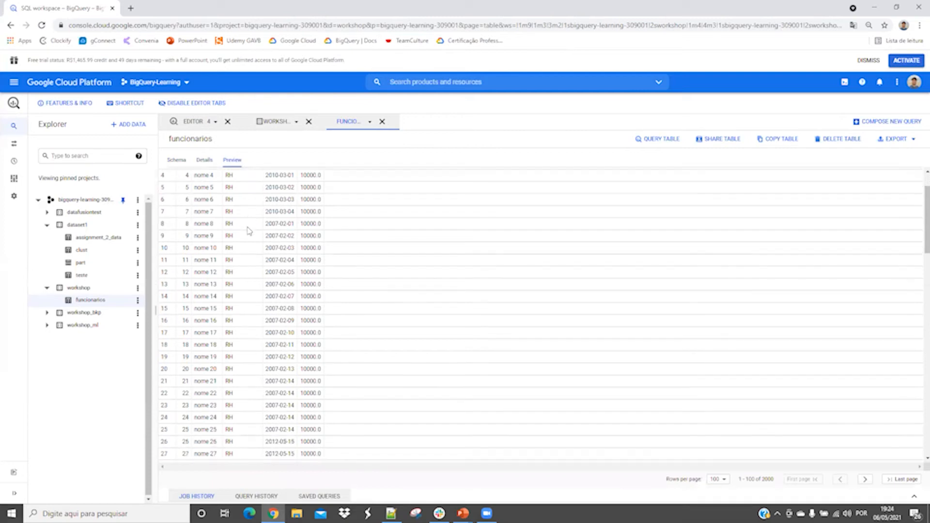
{"action": "scroll", "coordinate": [249, 232], "scroll_direction": "up", "scroll_amount": 2}
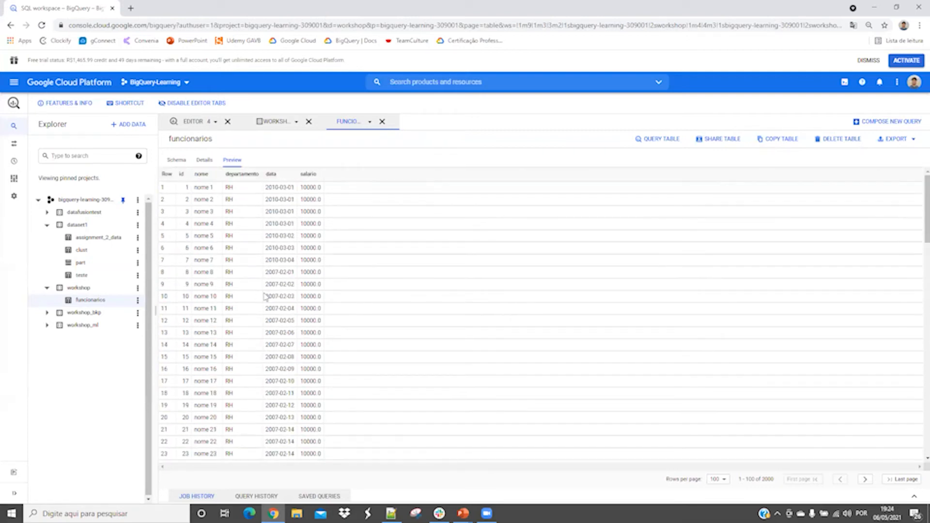
{"action": "key", "text": "alt+Tab"}
{"action": "key", "text": "alt+Tab"}
{"action": "key", "text": "alt+Tab"}
{"action": "key", "text": "alt+Tab"}
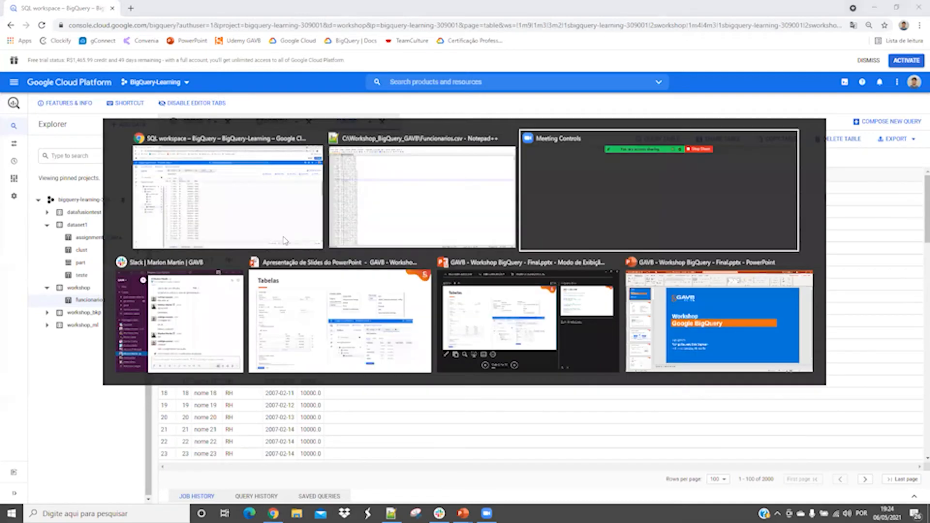
{"action": "key", "text": "alt+Tab"}
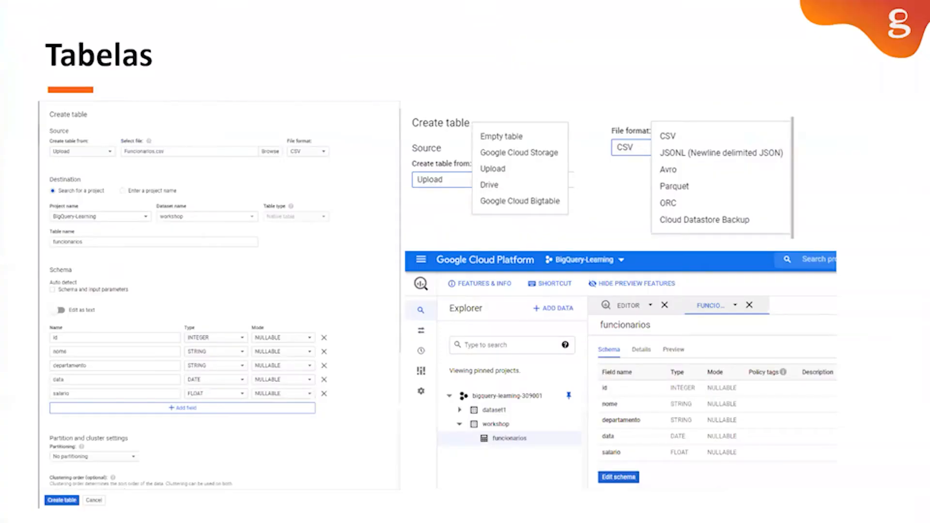
{"action": "key", "text": "Right"}
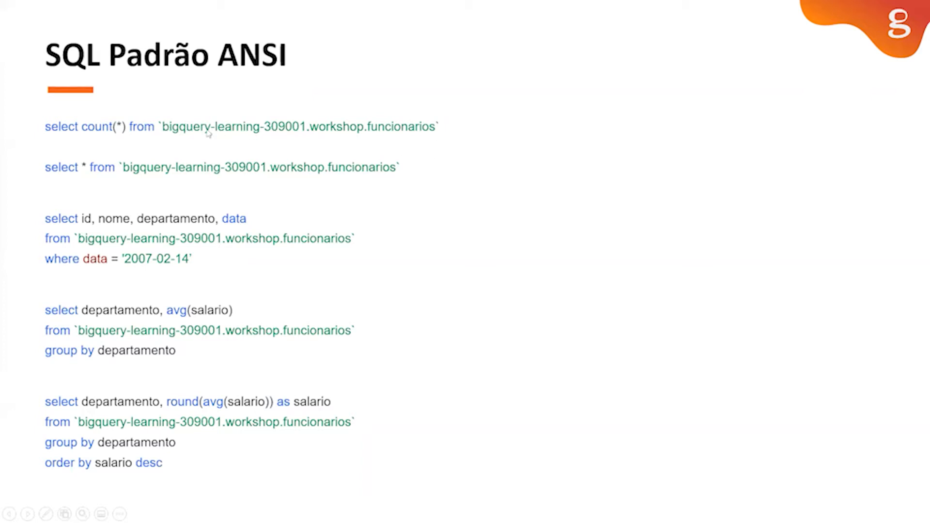
End the slide show, open slide 9 for editing and copy its last query, the rounded average salario per departamento.
{"action": "key", "text": "Escape"}
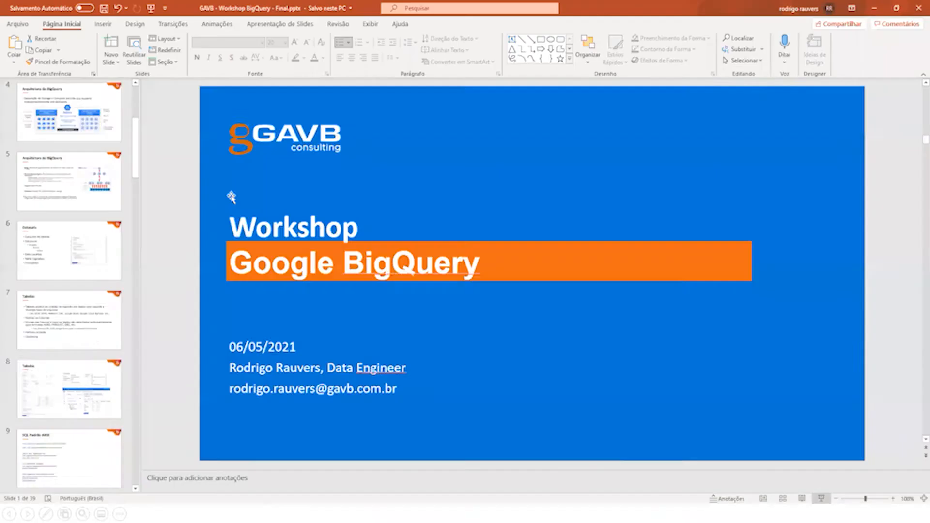
{"action": "left_click", "coordinate": [90, 328]}
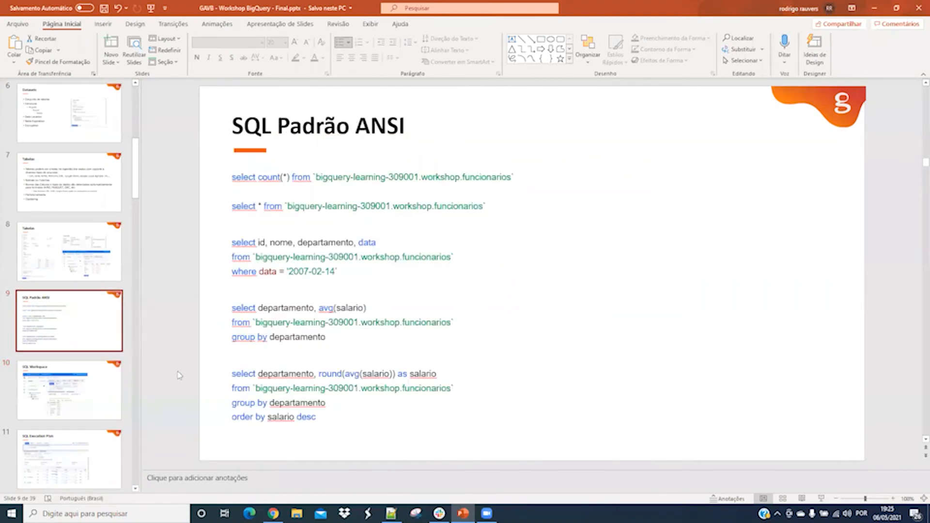
{"action": "left_click_drag", "start_coordinate": [232, 374], "coordinate": [319, 419]}
{"action": "key", "text": "ctrl+c"}
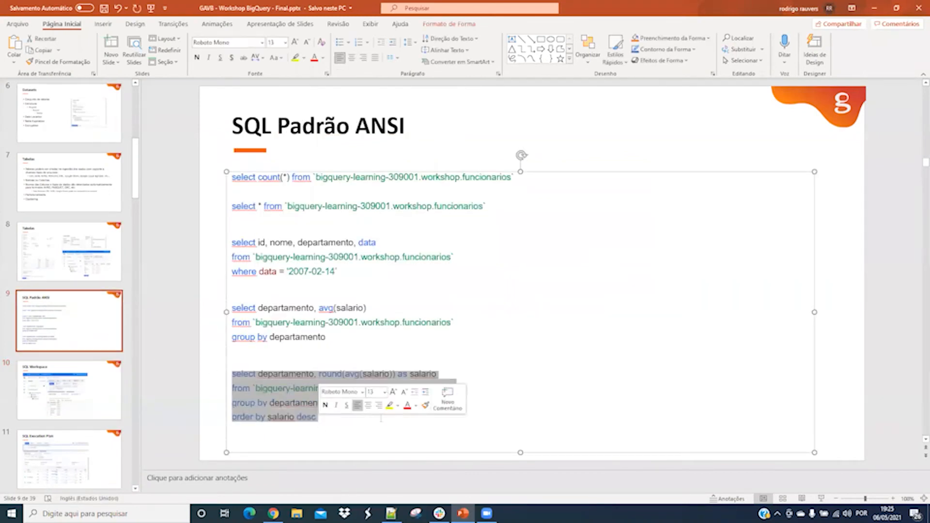
Switch to BigQuery, paste the copied average-salary query into a new query, run it and enlarge the results area.
{"action": "key", "text": "alt+Tab"}
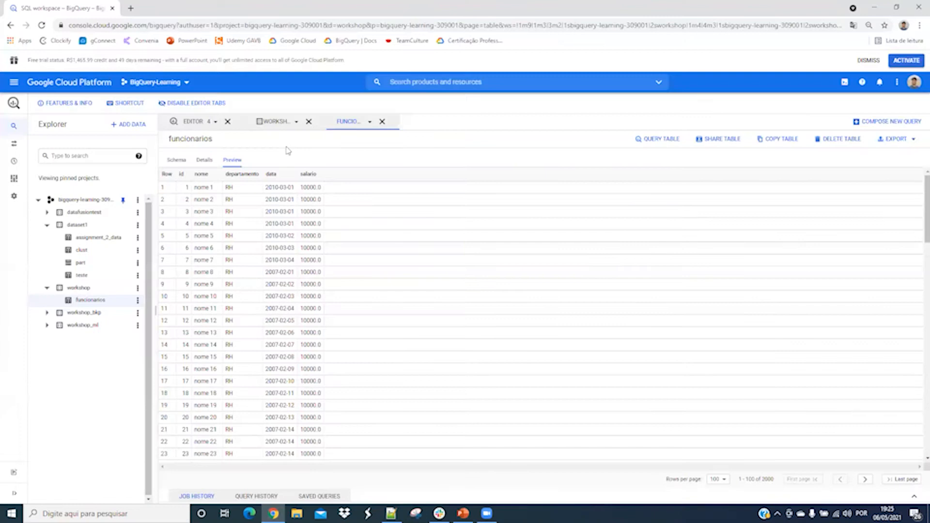
{"action": "left_click", "coordinate": [898, 123]}
{"action": "key", "text": "ctrl+v"}
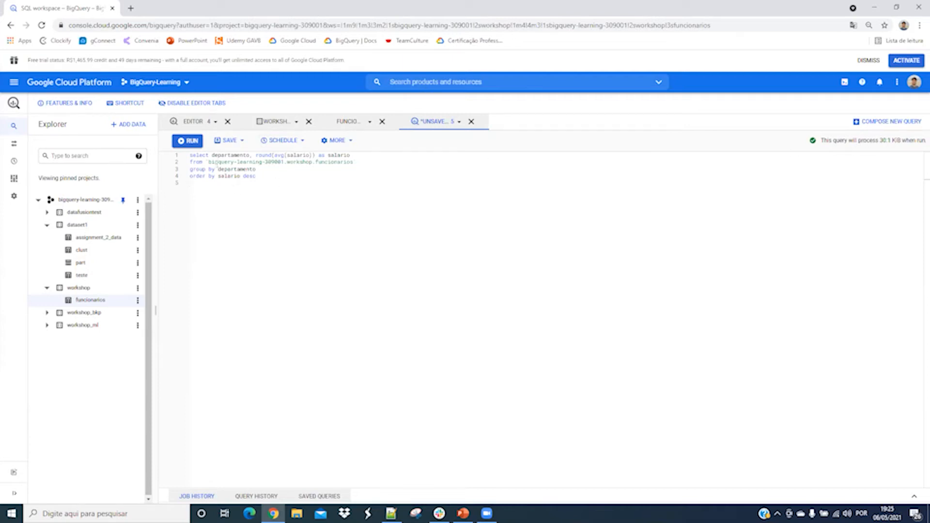
{"action": "left_click", "coordinate": [189, 141]}
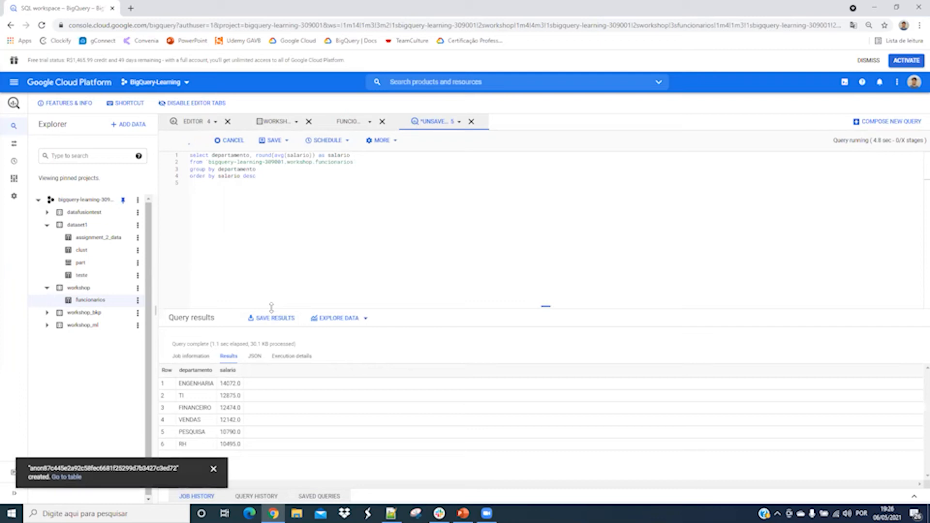
{"action": "left_click_drag", "start_coordinate": [272, 308], "coordinate": [287, 247]}
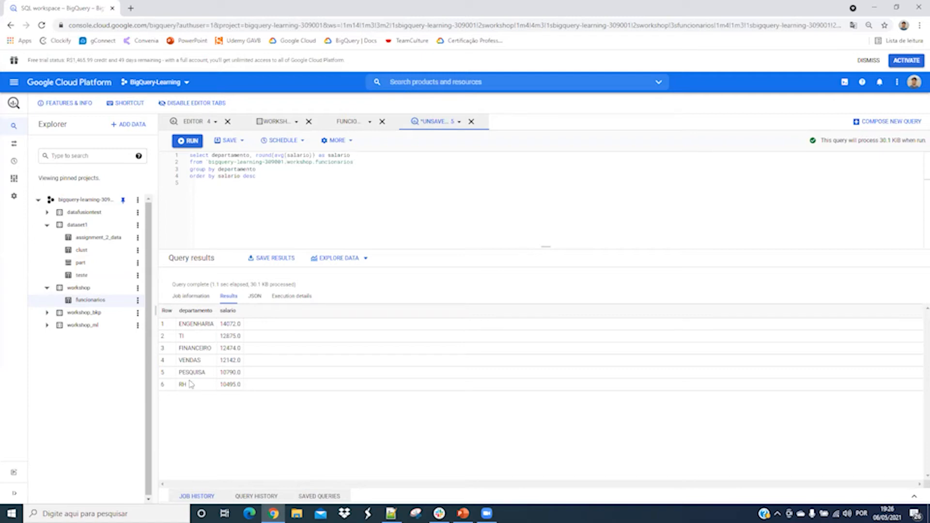
Review the query results as JSON and examine the execution details with the worker timing of each stage.
{"action": "left_click", "coordinate": [255, 297]}
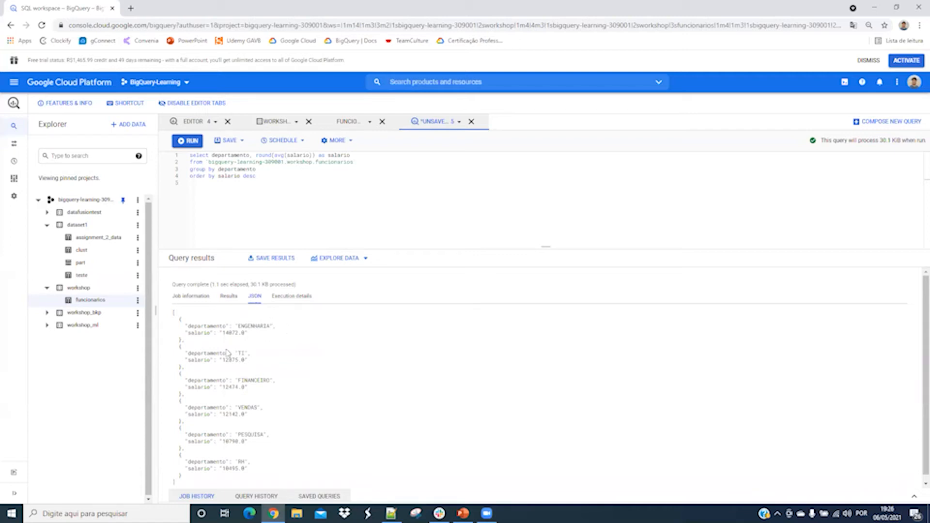
{"action": "scroll", "coordinate": [227, 350], "scroll_direction": "down", "scroll_amount": 1}
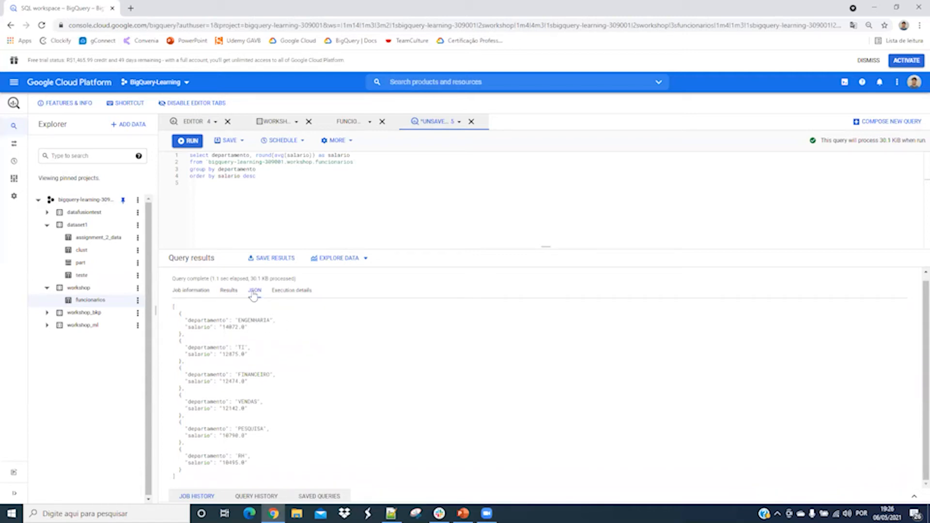
{"action": "left_click", "coordinate": [287, 292]}
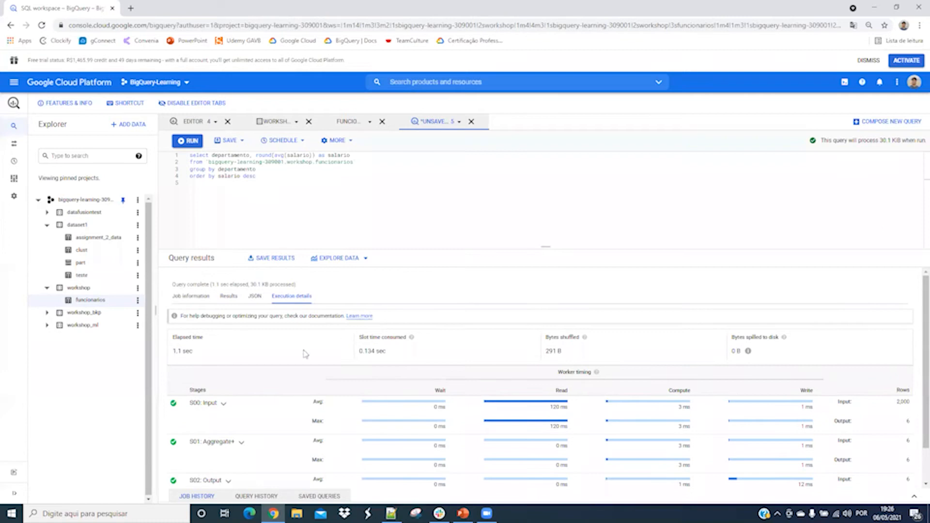
{"action": "left_click_drag", "start_coordinate": [412, 248], "coordinate": [413, 199]}
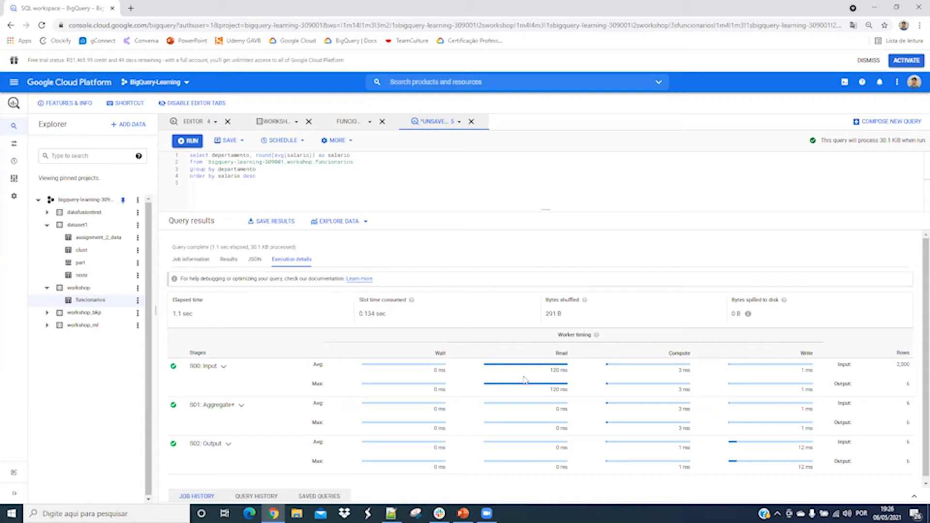
{"action": "scroll", "coordinate": [436, 402], "scroll_direction": "down", "scroll_amount": 1}
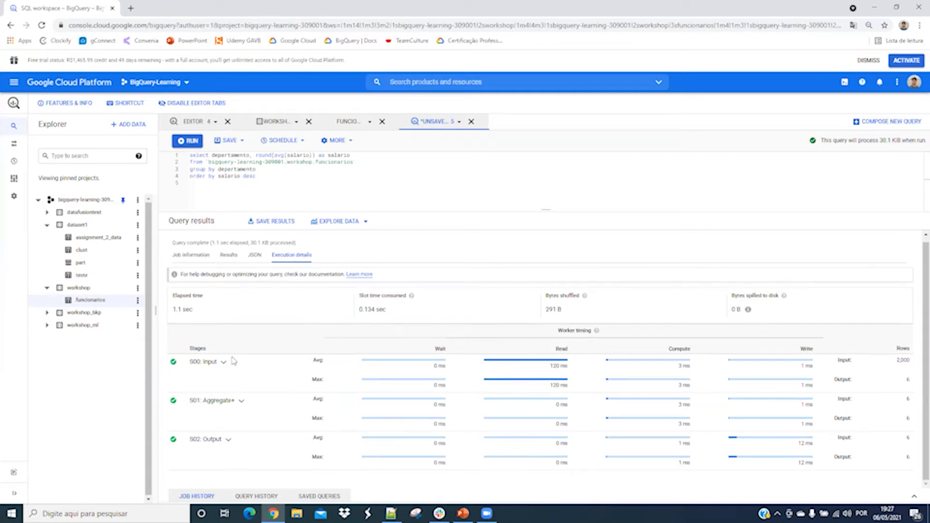
Expand the S00: Input, S01: Aggregate+ and S02: Output stages and examine the operations performed in each.
{"action": "left_click", "coordinate": [225, 363]}
{"action": "scroll", "coordinate": [359, 393], "scroll_direction": "down", "scroll_amount": 1}
{"action": "scroll", "coordinate": [359, 394], "scroll_direction": "down", "scroll_amount": 2}
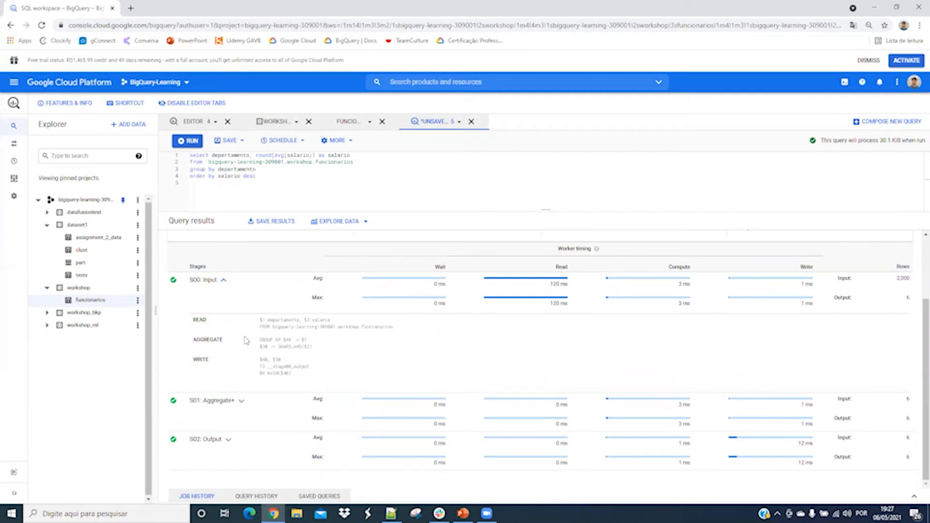
{"action": "left_click", "coordinate": [241, 401]}
{"action": "scroll", "coordinate": [279, 373], "scroll_direction": "down", "scroll_amount": 2}
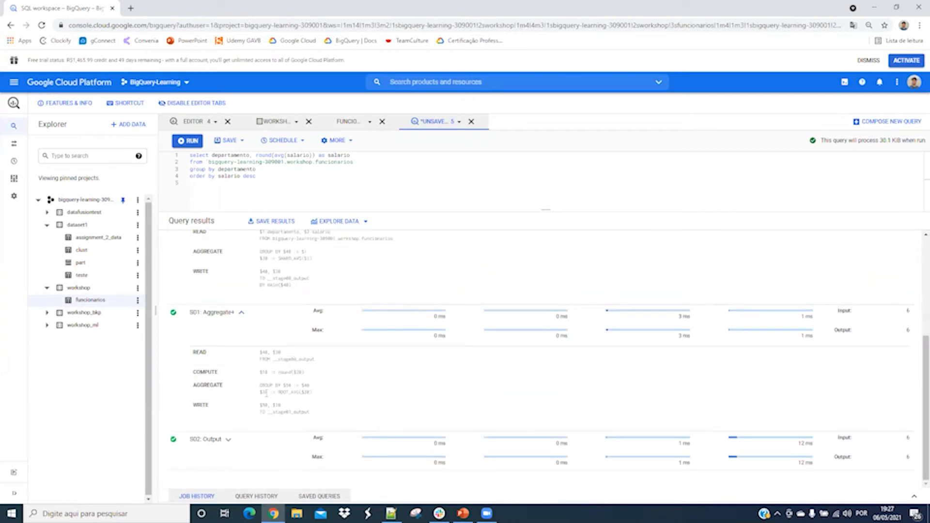
{"action": "left_click", "coordinate": [229, 440]}
{"action": "scroll", "coordinate": [232, 438], "scroll_direction": "down", "scroll_amount": 2}
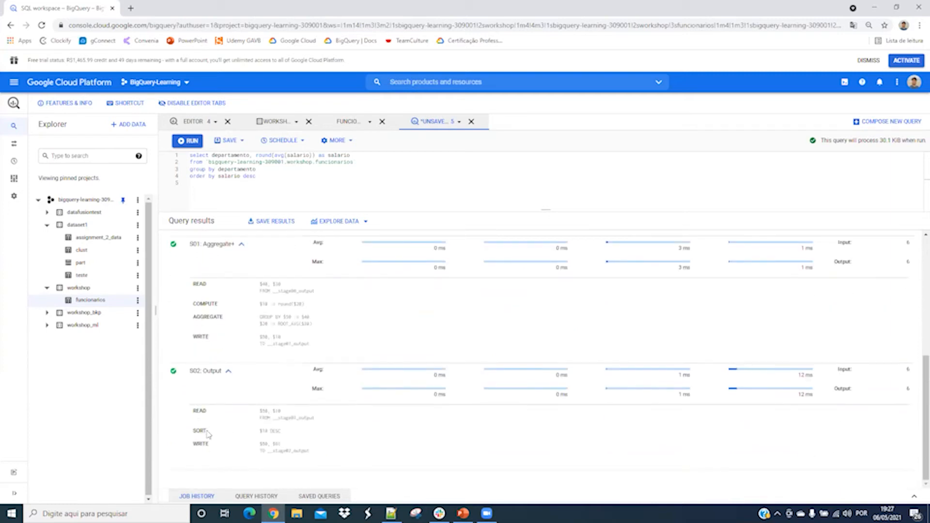